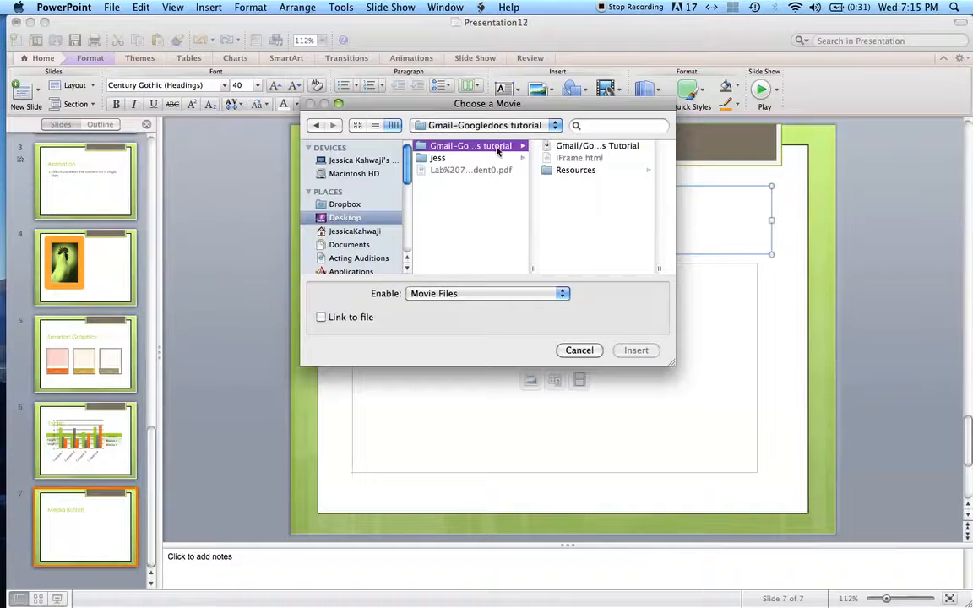
Insert the movie from the Gmail-Googledocs tutorial folder into the Media Button slide and recolor it dark green.
click(635, 351)
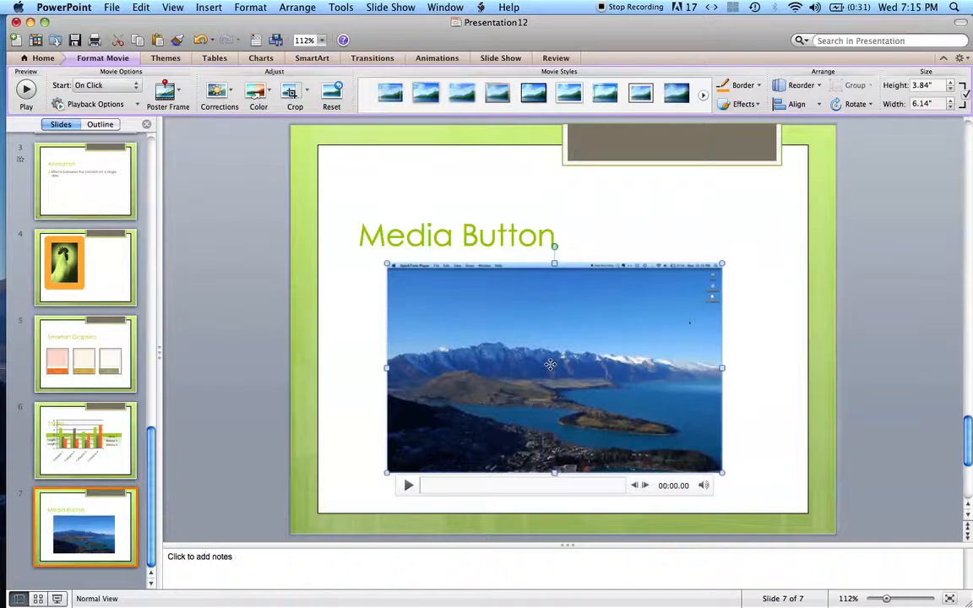
click(258, 95)
click(310, 189)
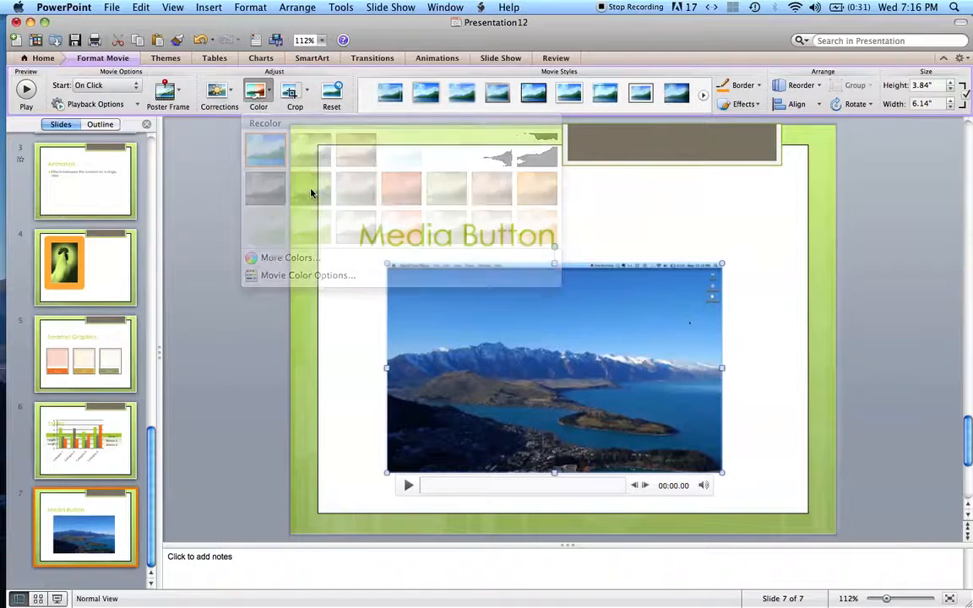
Add a light red glow effect around the movie.
click(742, 104)
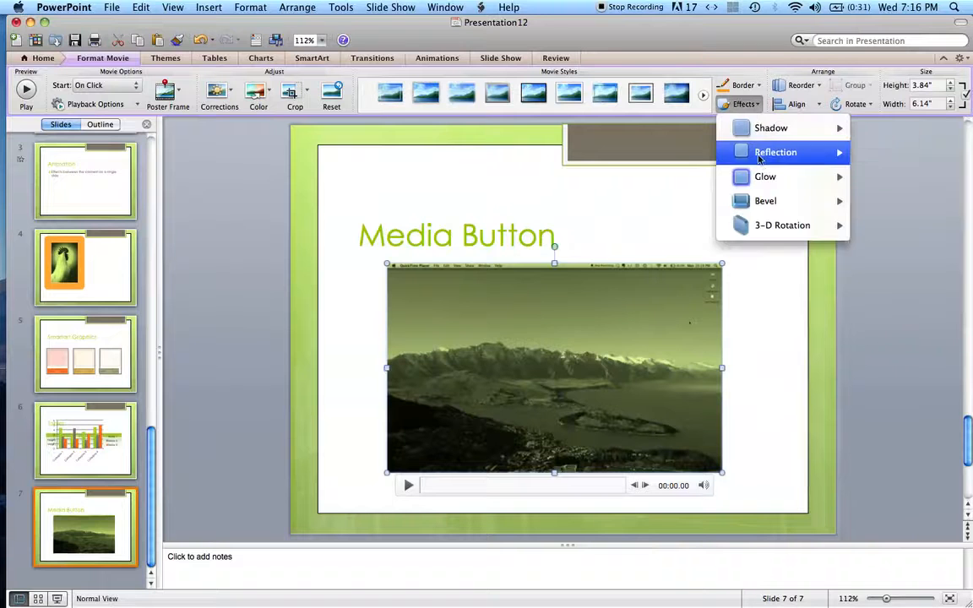
click(525, 235)
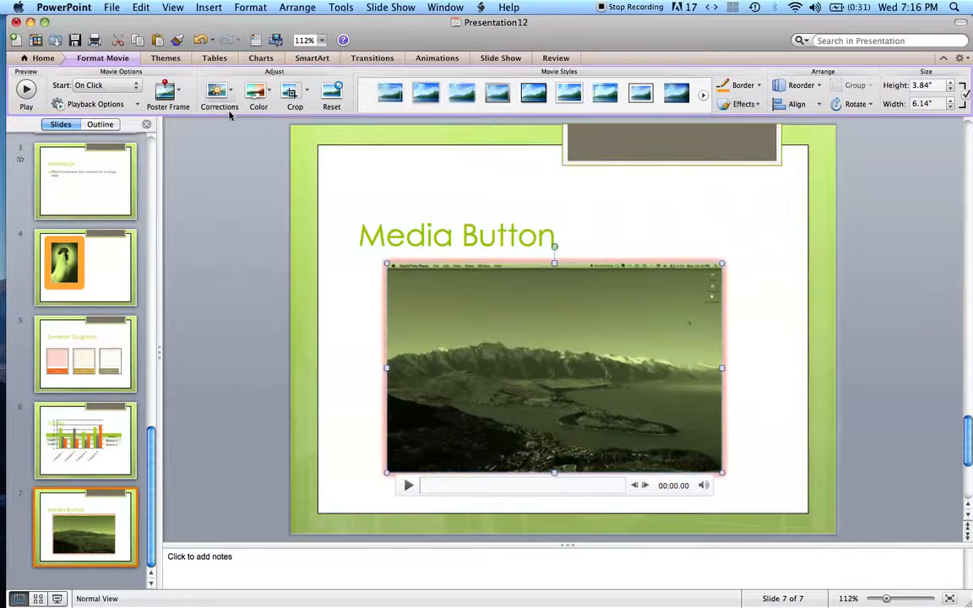
Check the movie's playback and start options, keeping the start at On Click, and move the movie to the slide's left edge.
click(127, 104)
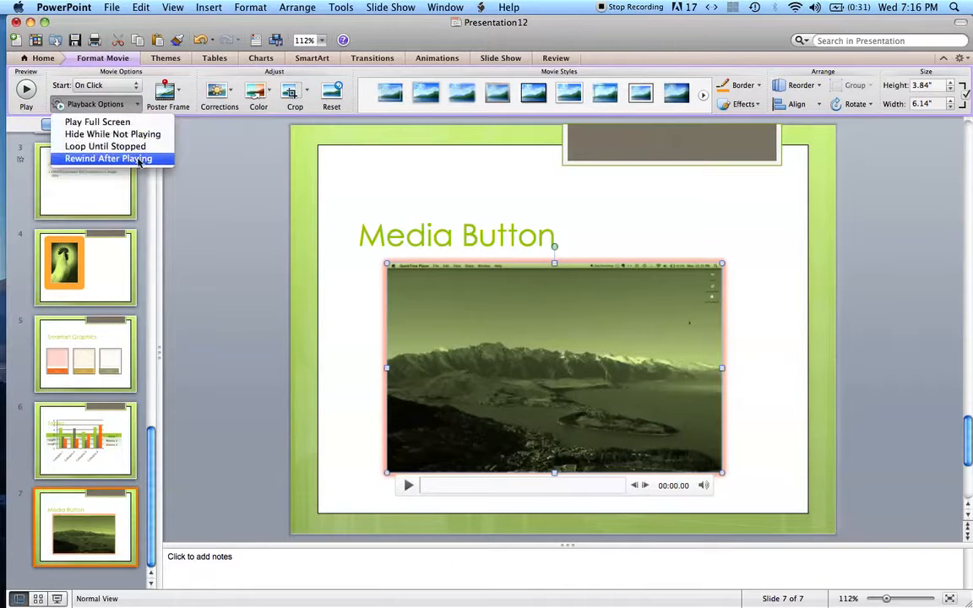
click(131, 86)
click(131, 86)
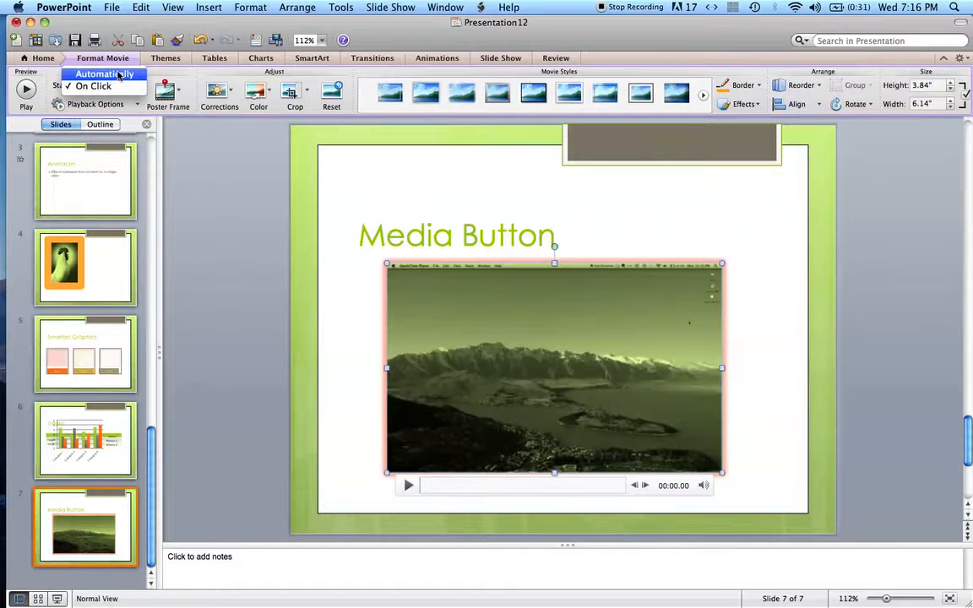
click(125, 90)
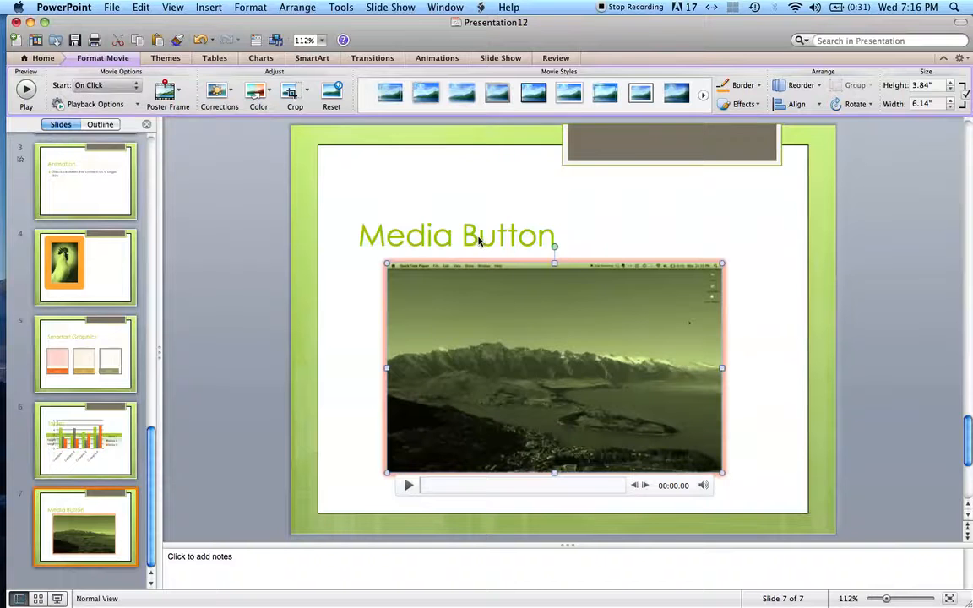
drag(565, 343, 505, 344)
Browse the iTunes songs in the audio browser and preview Tubthumping.
click(44, 59)
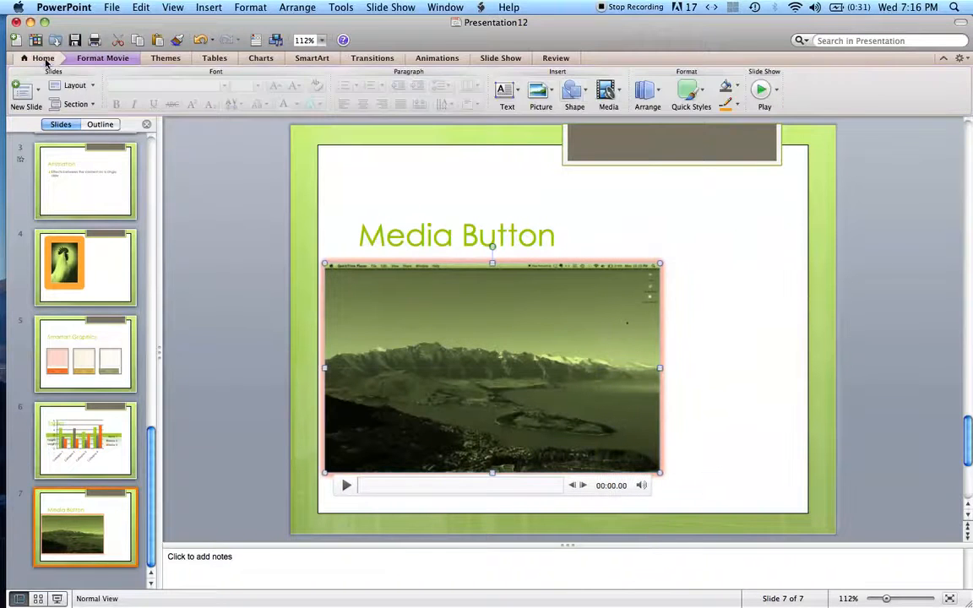
click(617, 100)
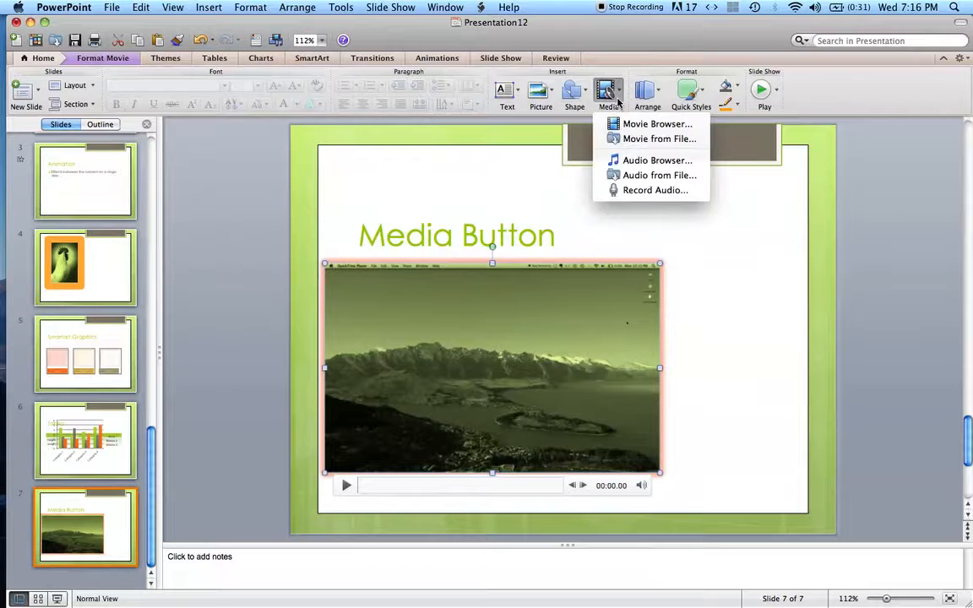
click(625, 160)
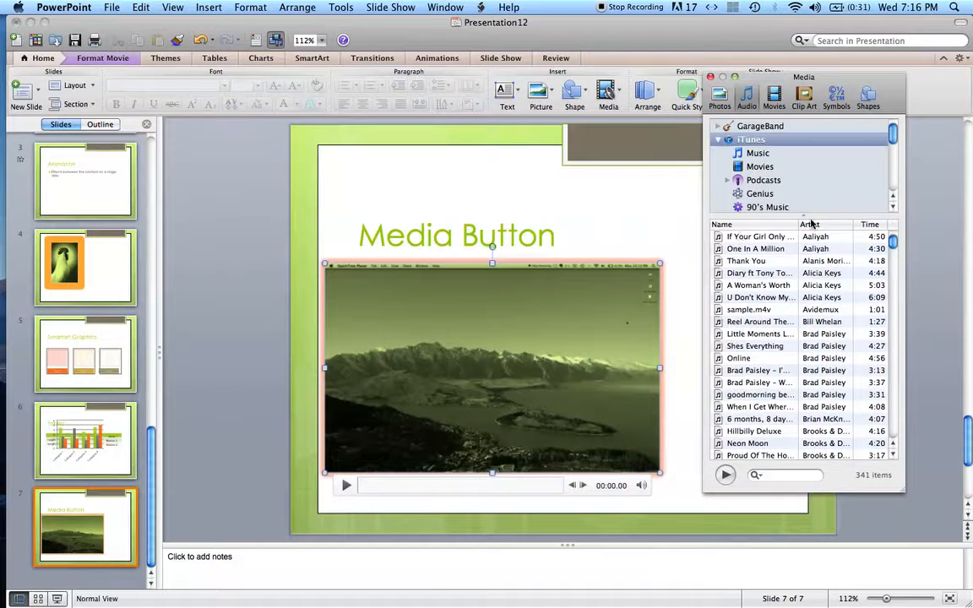
scroll(746, 321, down, 10)
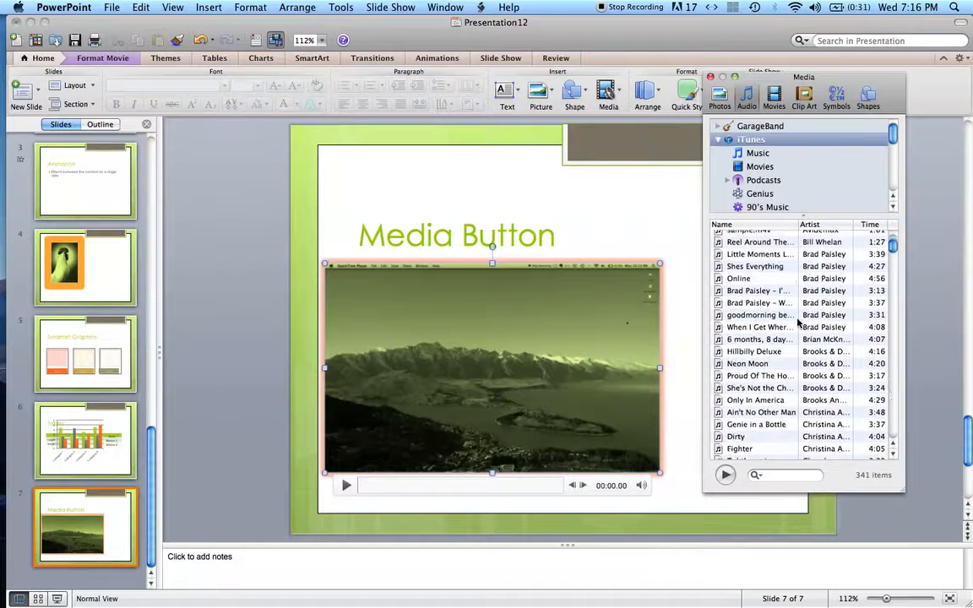
scroll(798, 323, down, 5)
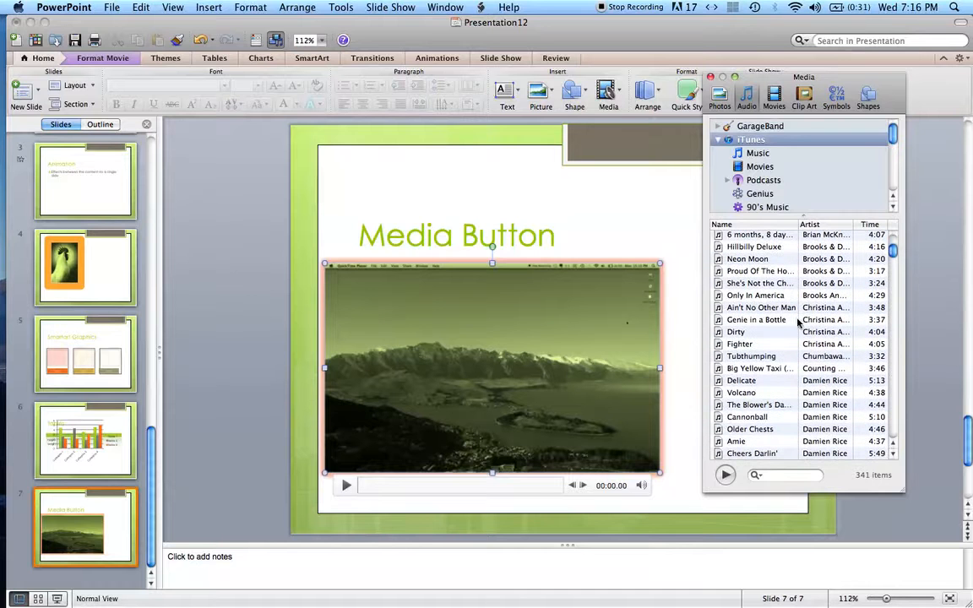
click(755, 358)
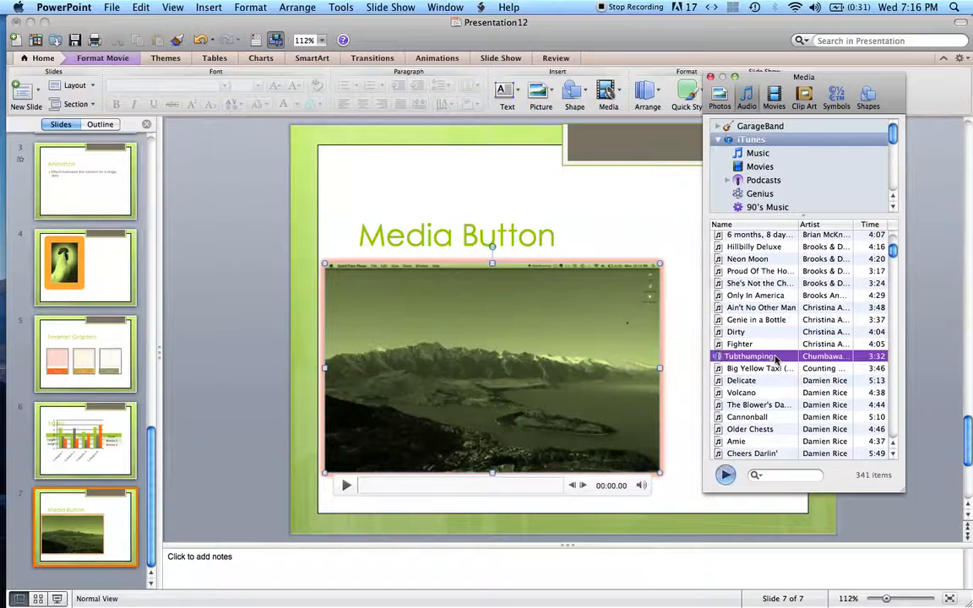
click(726, 476)
click(727, 476)
click(711, 76)
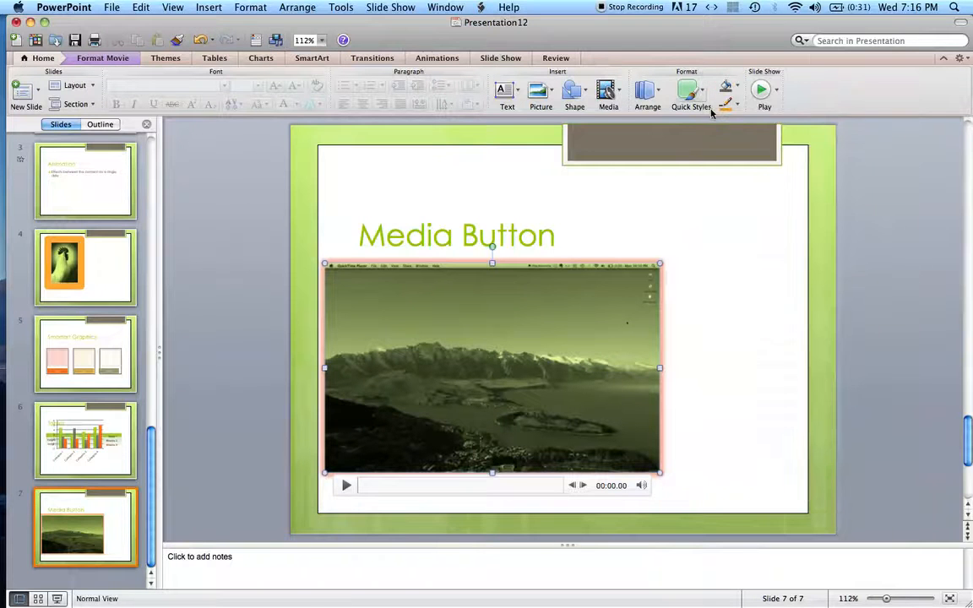
click(608, 93)
click(642, 138)
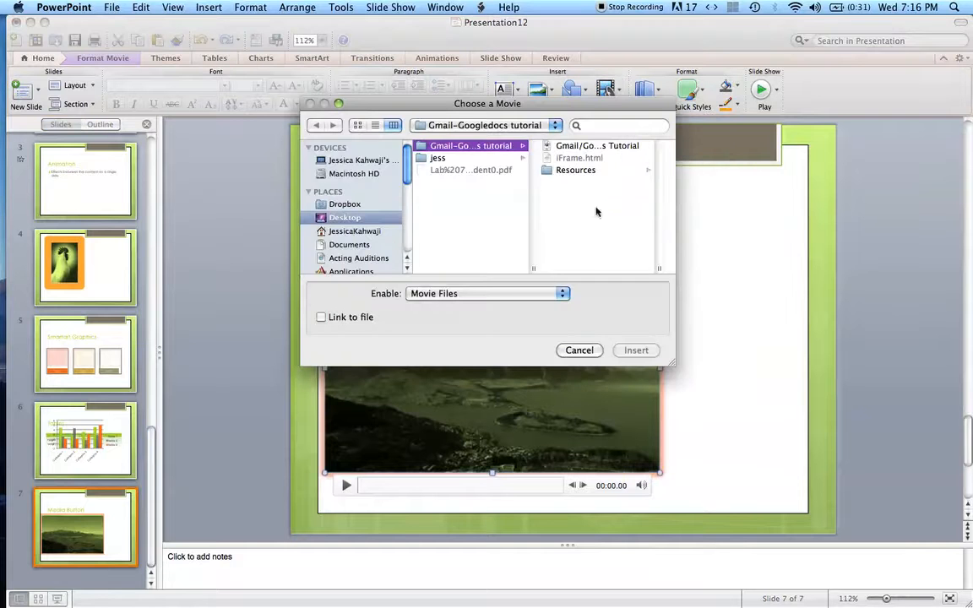
scroll(331, 239, down, 3)
scroll(331, 239, down, 3)
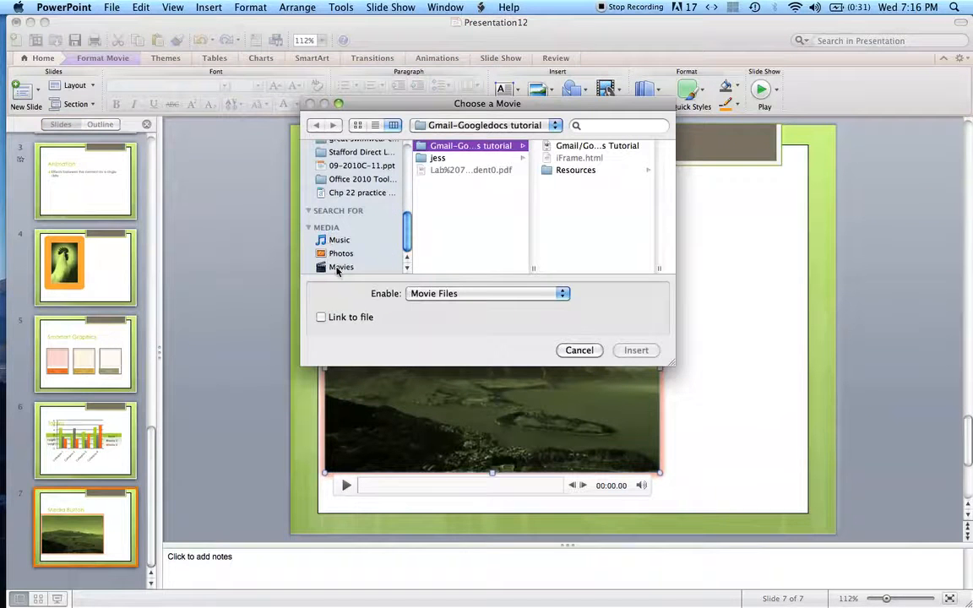
click(338, 241)
scroll(562, 245, down, 3)
scroll(562, 243, down, 10)
scroll(561, 242, down, 3)
click(488, 175)
scroll(499, 252, down, 2)
scroll(499, 252, down, 2)
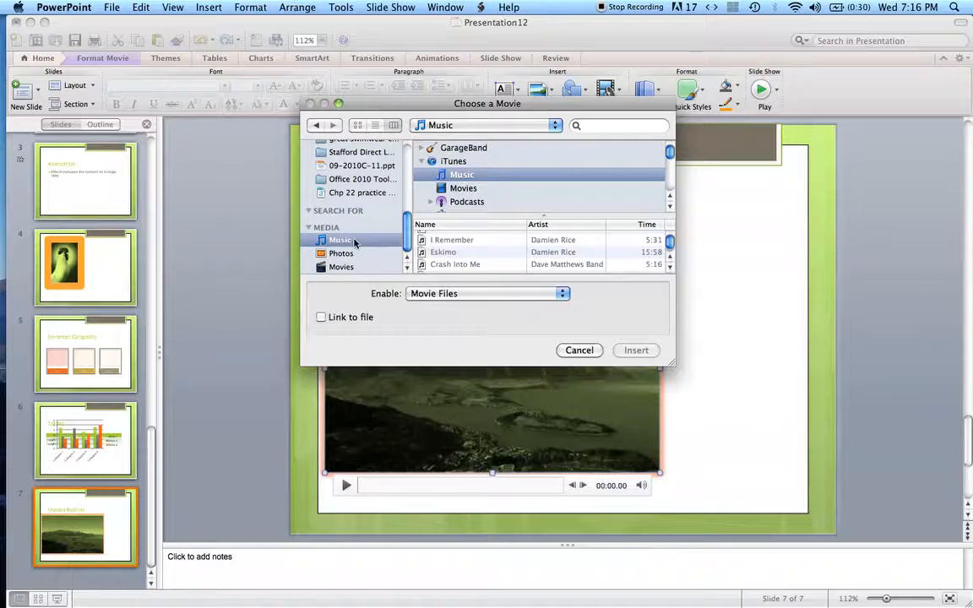
click(579, 350)
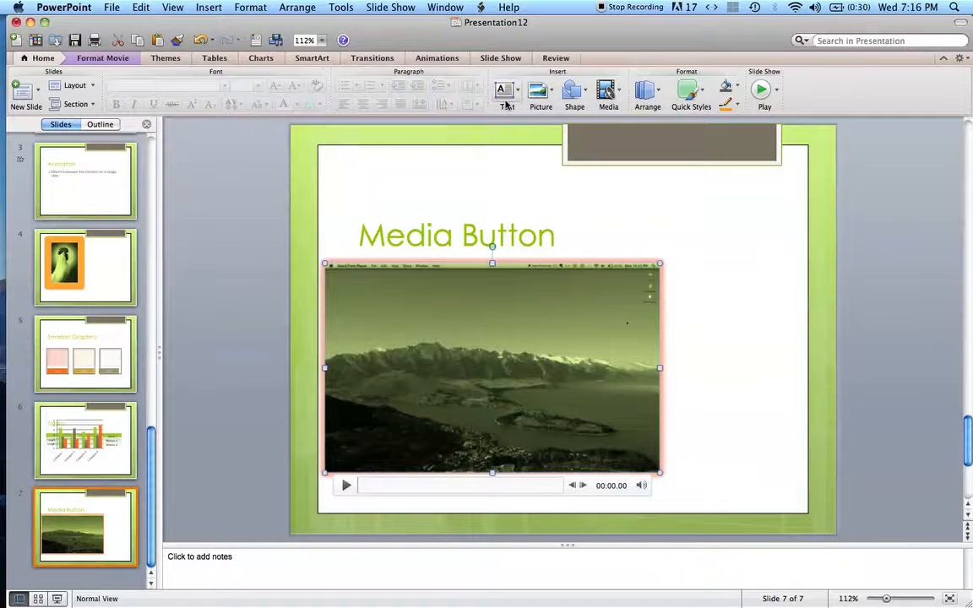
Insert the song Tubthumping from the iTunes music as an audio file and place its icon in the slide's upper-right corner.
click(609, 93)
click(646, 175)
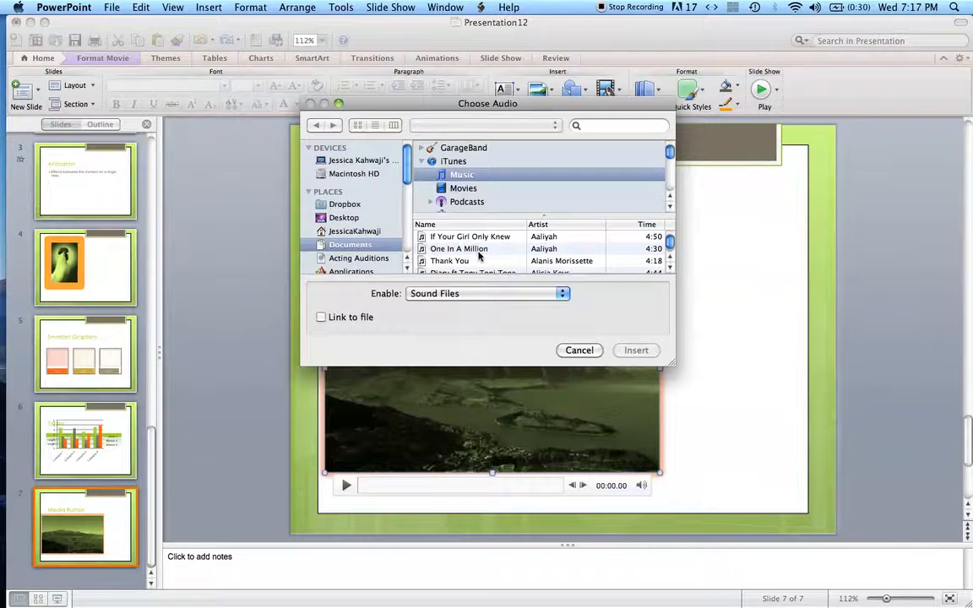
scroll(510, 252, down, 10)
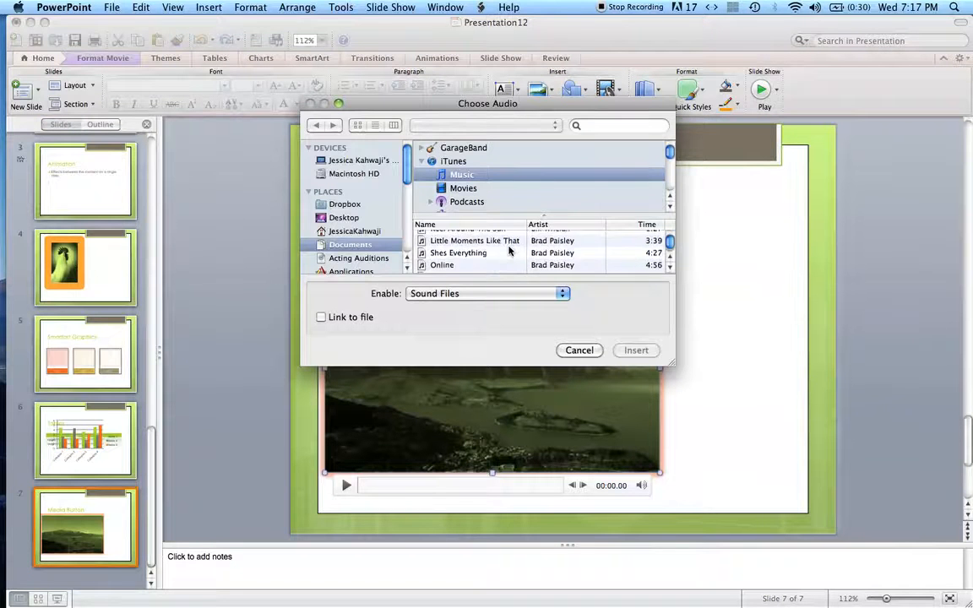
scroll(510, 251, down, 10)
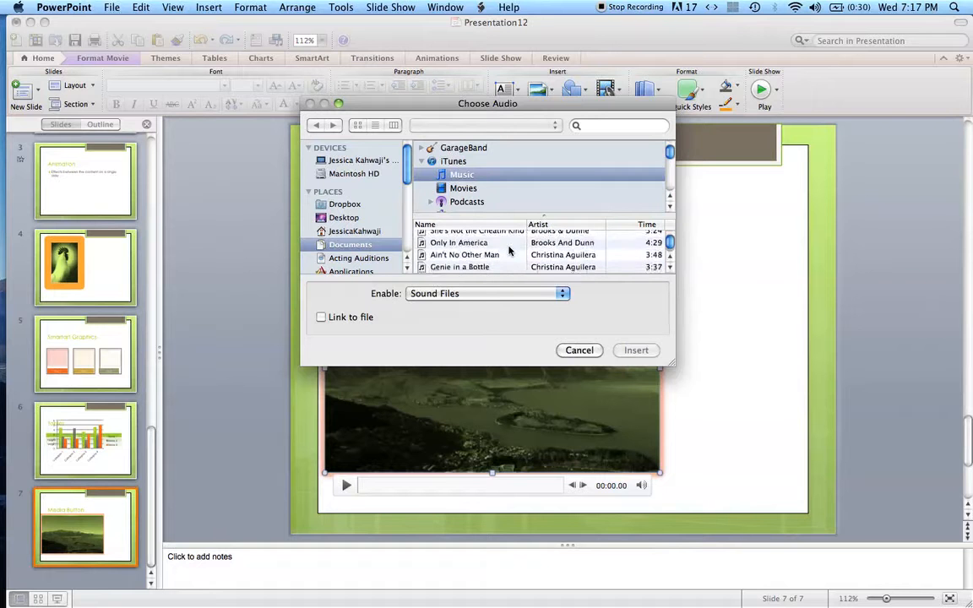
scroll(509, 251, down, 2)
click(505, 246)
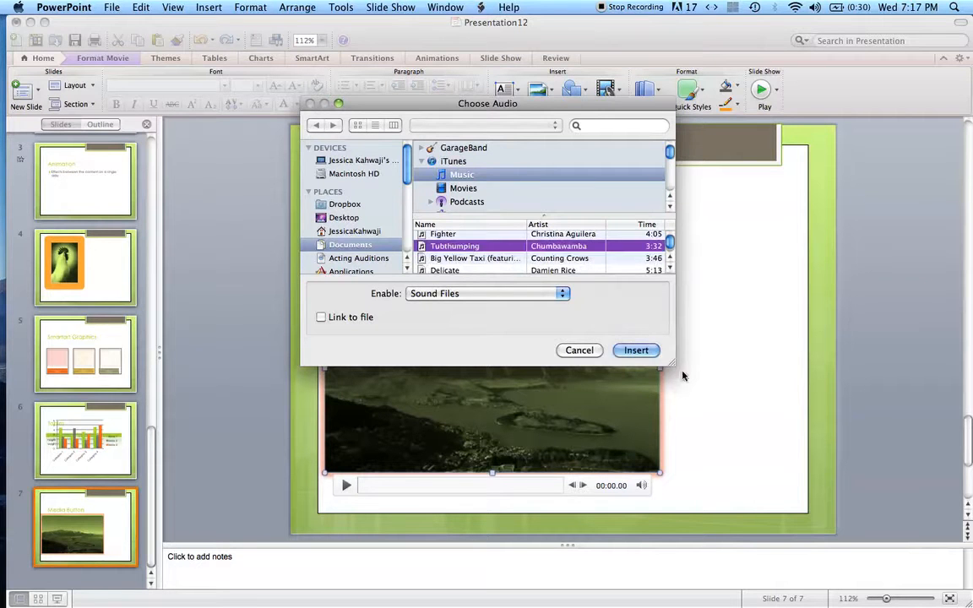
click(652, 353)
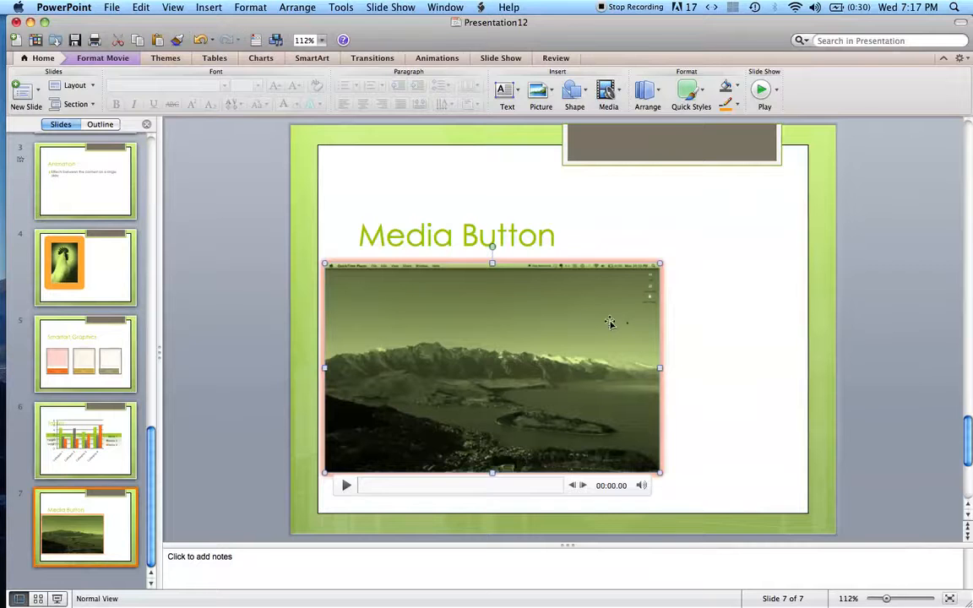
drag(564, 330, 722, 202)
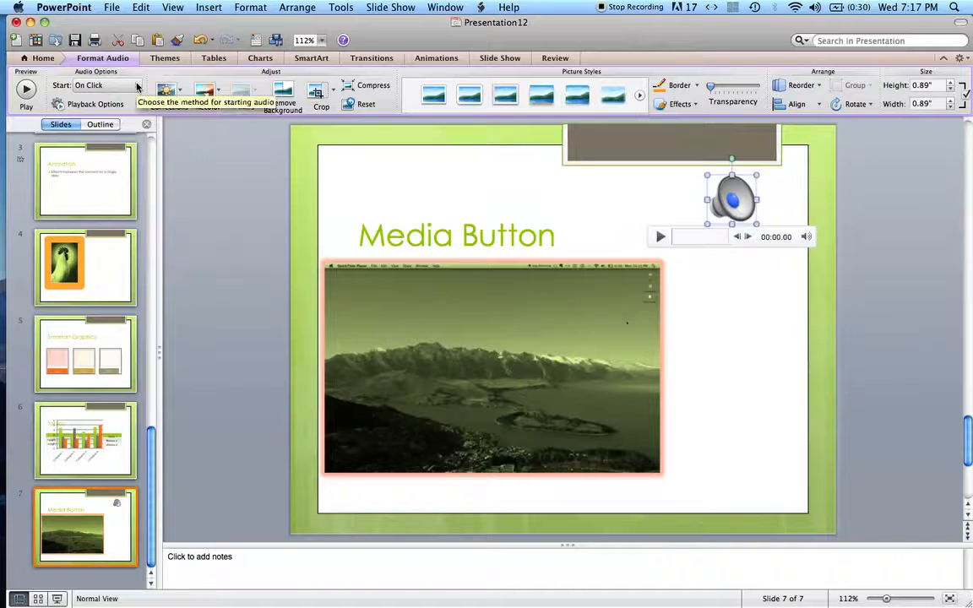
Examine the playback options available for the inserted audio.
click(129, 104)
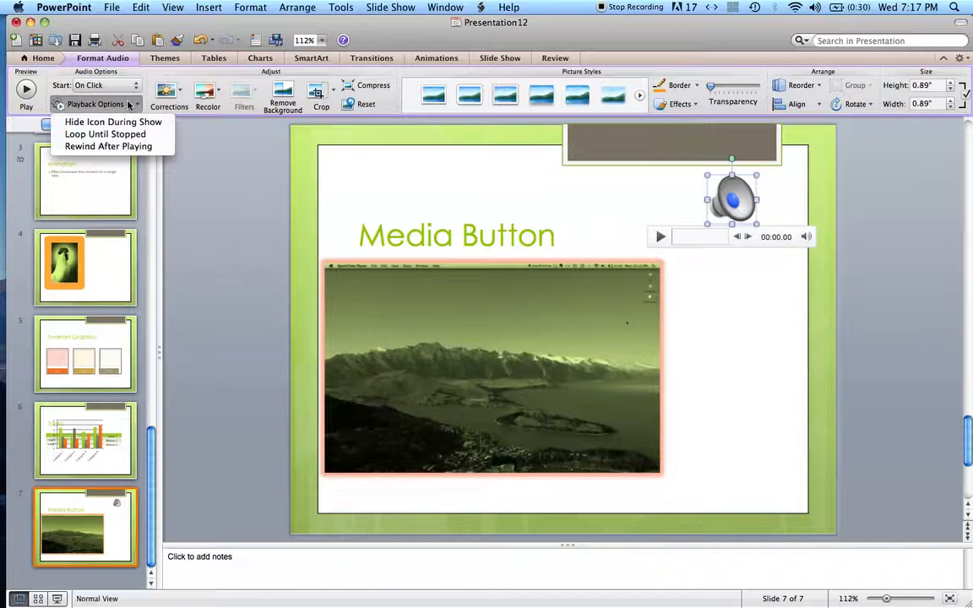
click(446, 220)
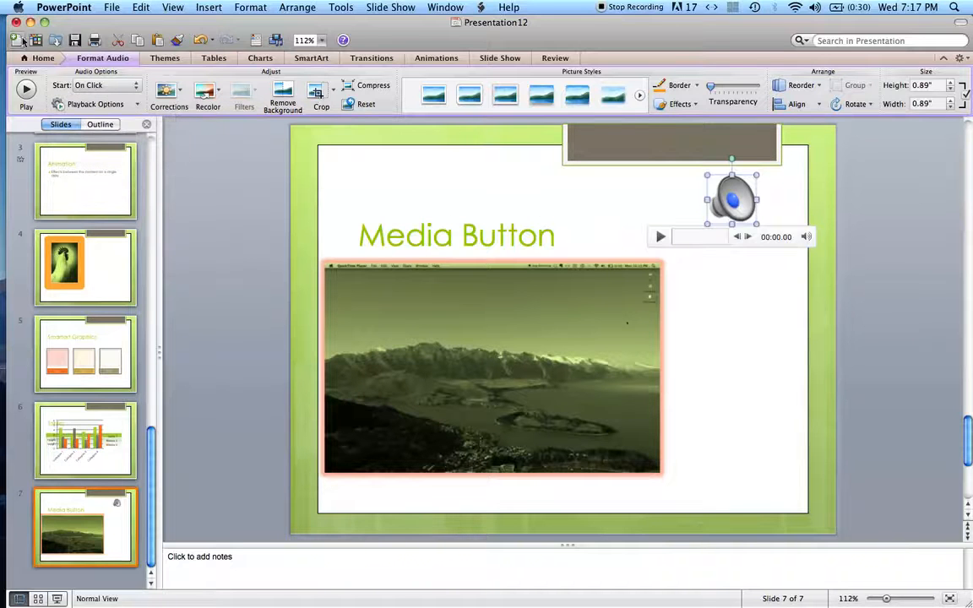
Record a short sound with the built-in microphone, save it to the slide, and place its icon below the first audio icon.
click(39, 60)
click(608, 92)
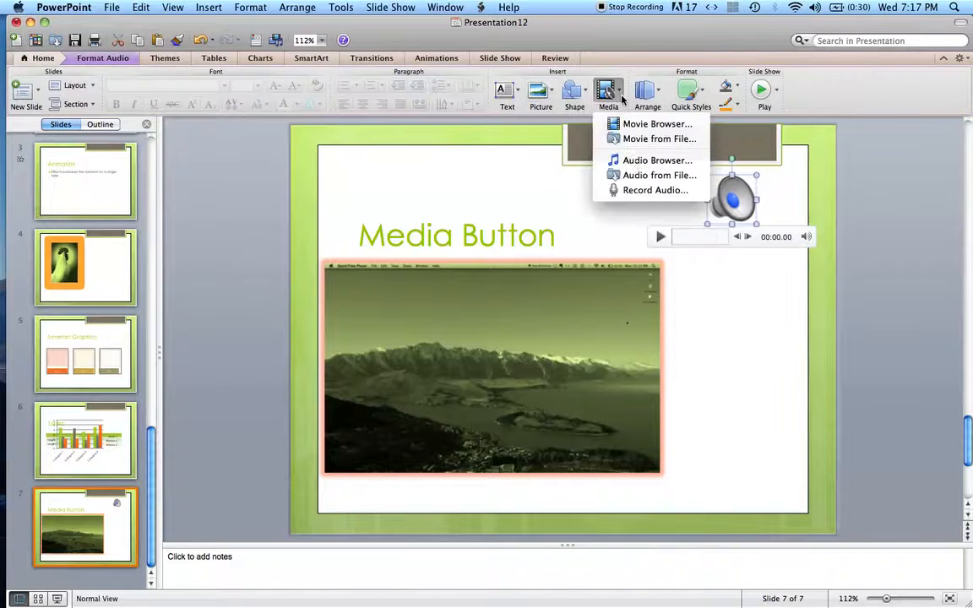
click(644, 191)
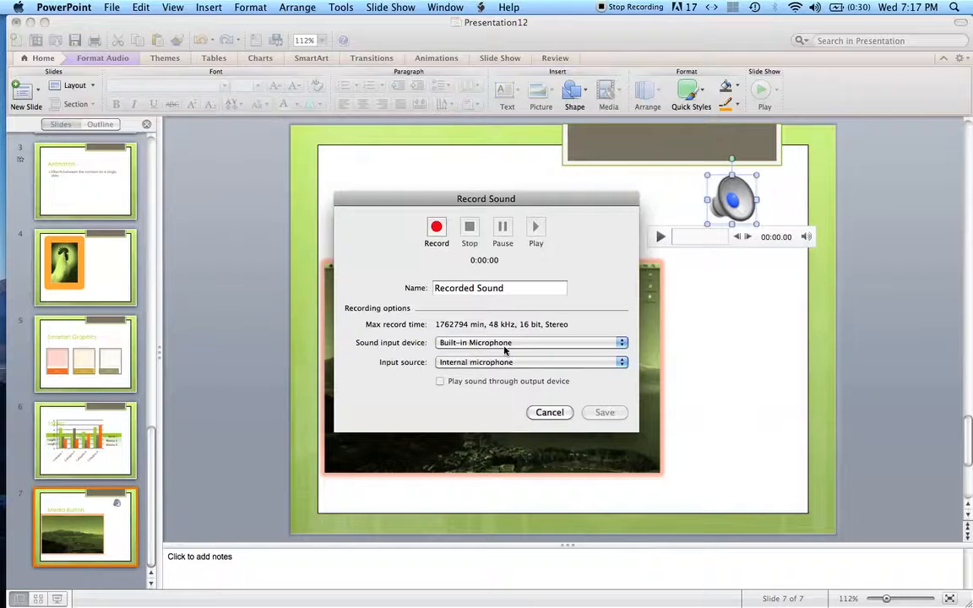
click(437, 230)
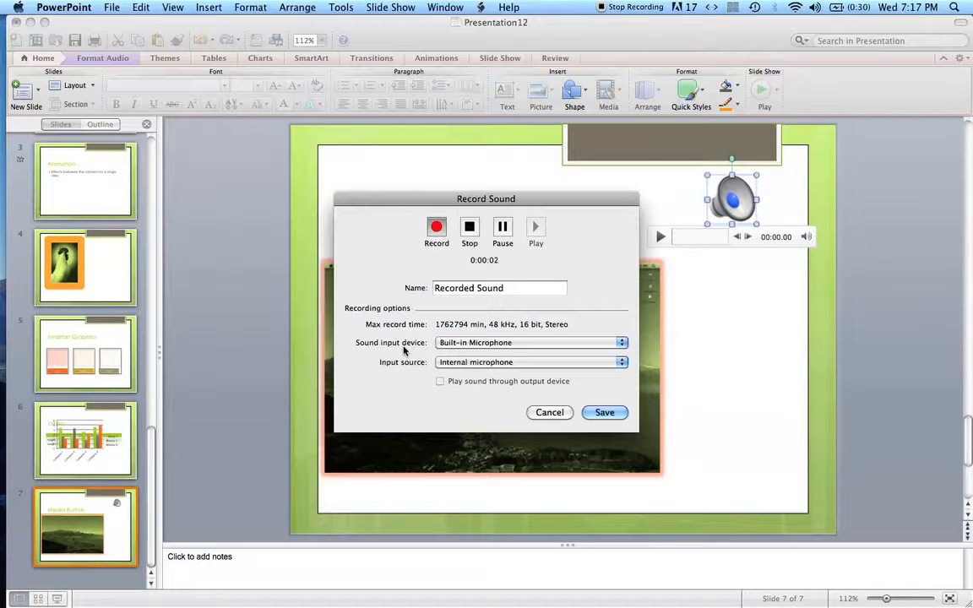
click(605, 412)
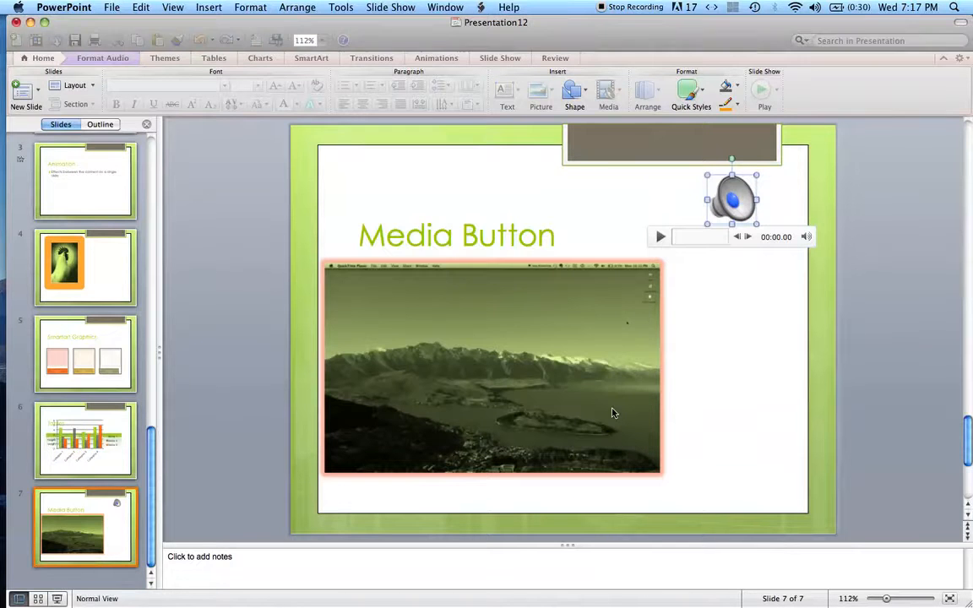
drag(564, 331, 731, 315)
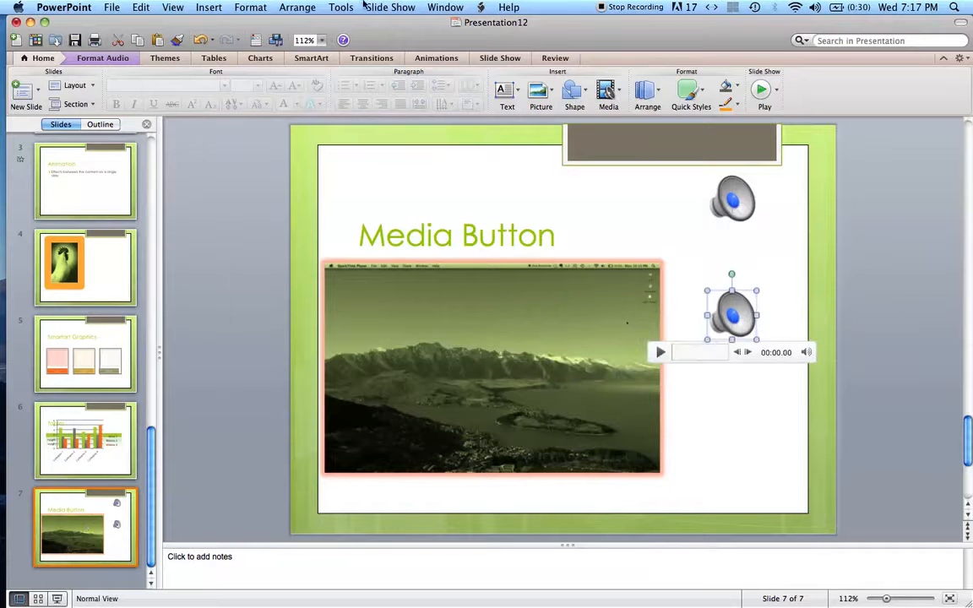
Play the slide show from the current slide and start the movie.
click(389, 7)
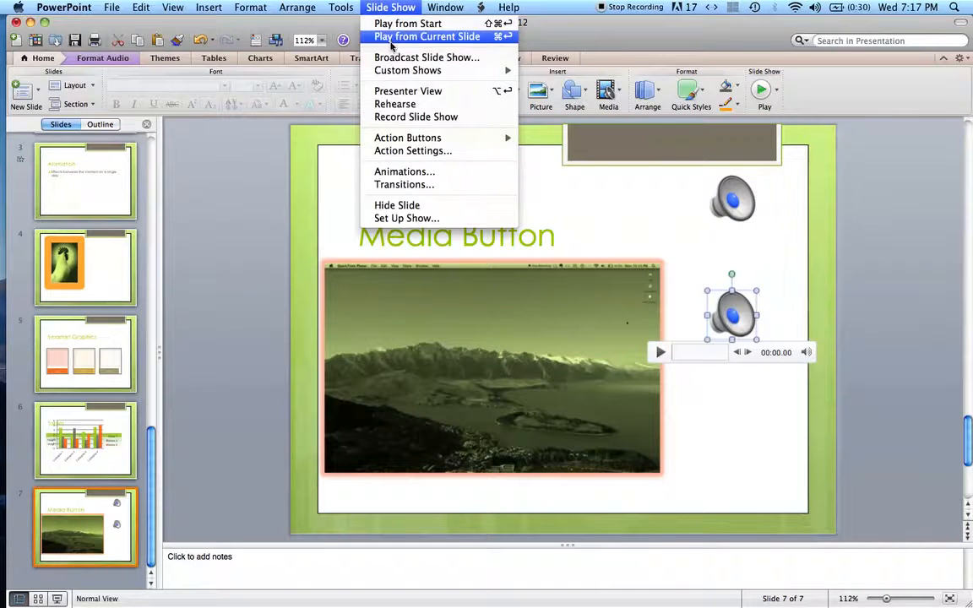
click(391, 36)
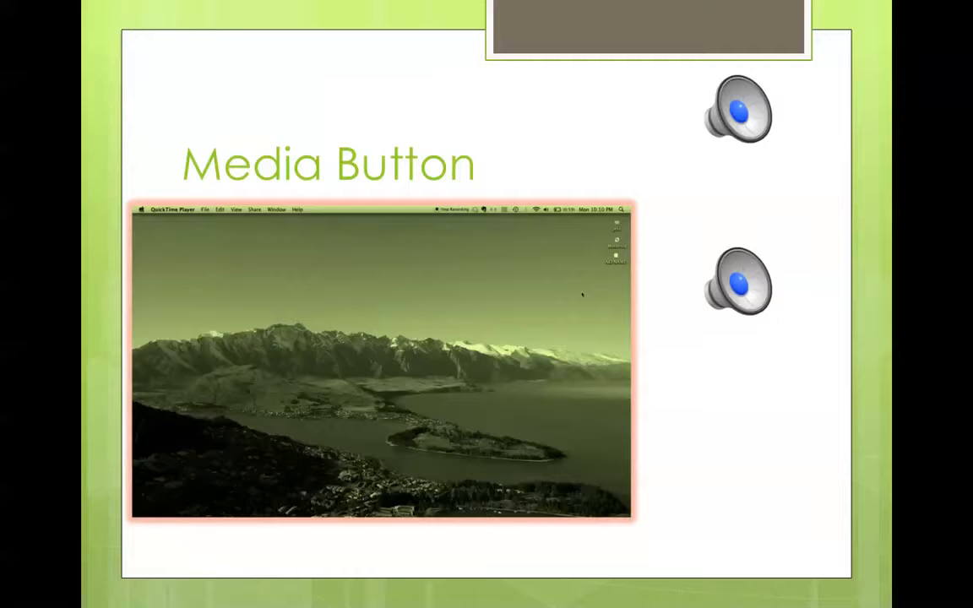
mouse_move(134, 479)
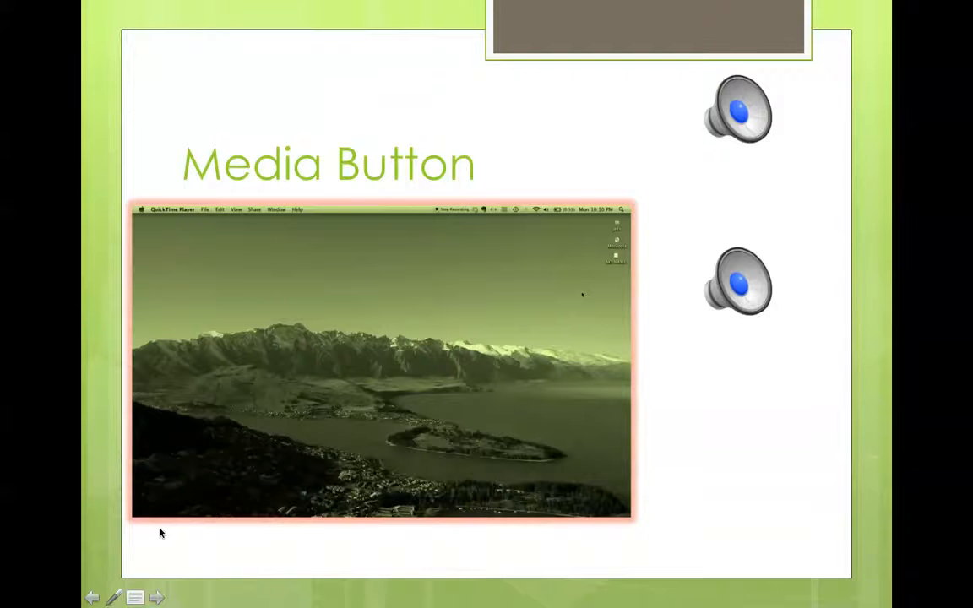
click(150, 498)
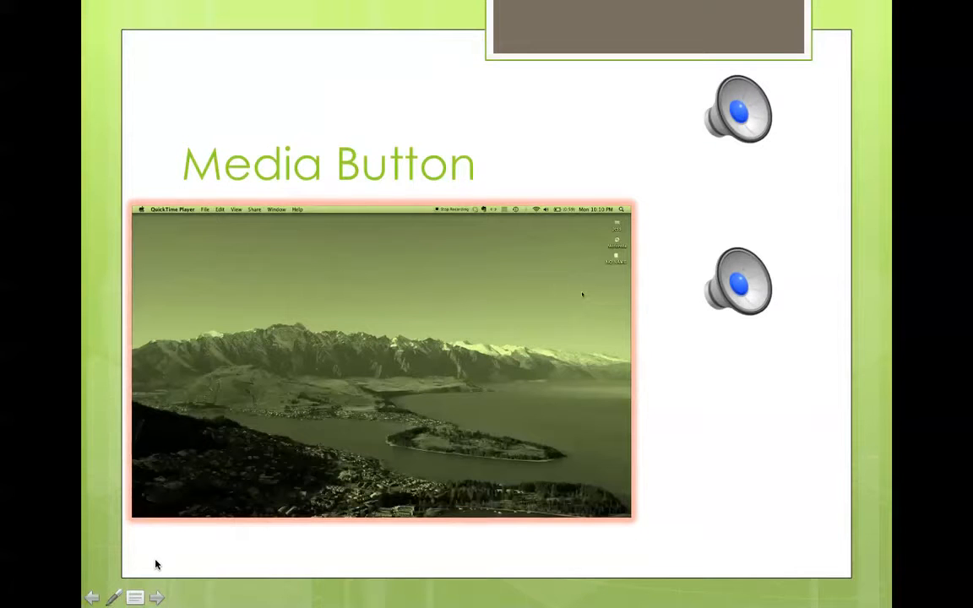
Stop the movie, play the upper audio clip in the slide show, and return to editing the slide.
click(152, 497)
mouse_move(647, 108)
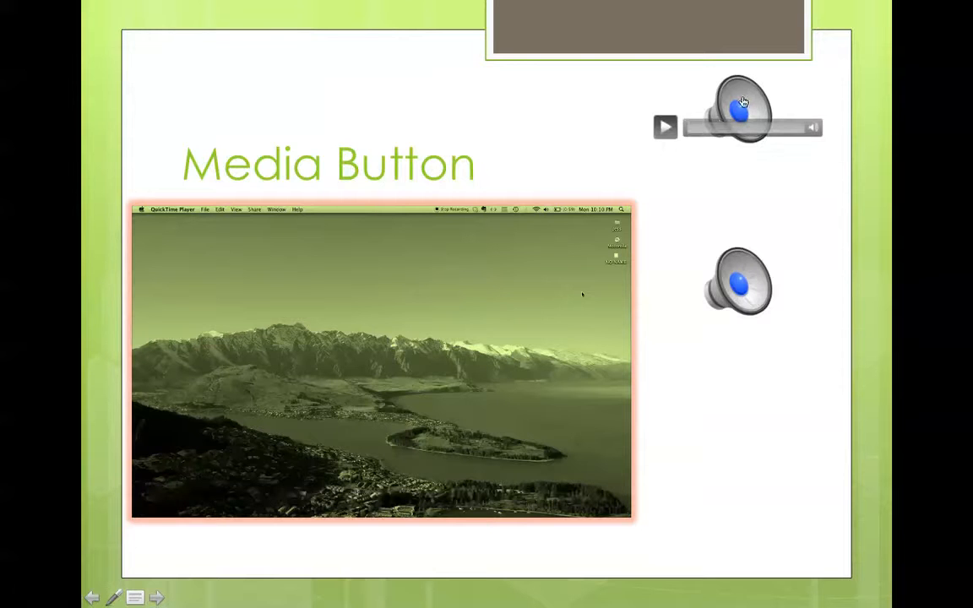
click(665, 128)
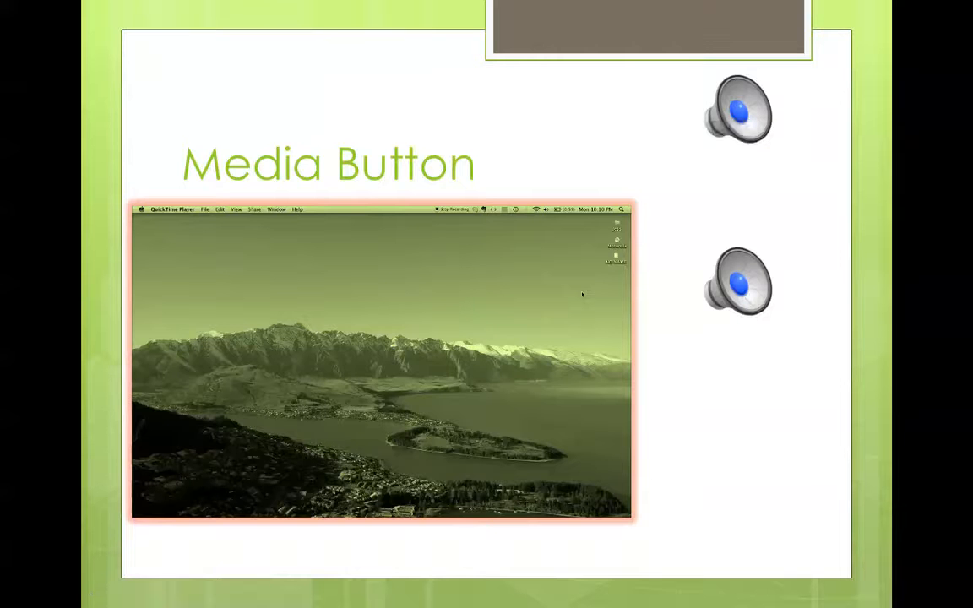
mouse_move(679, 144)
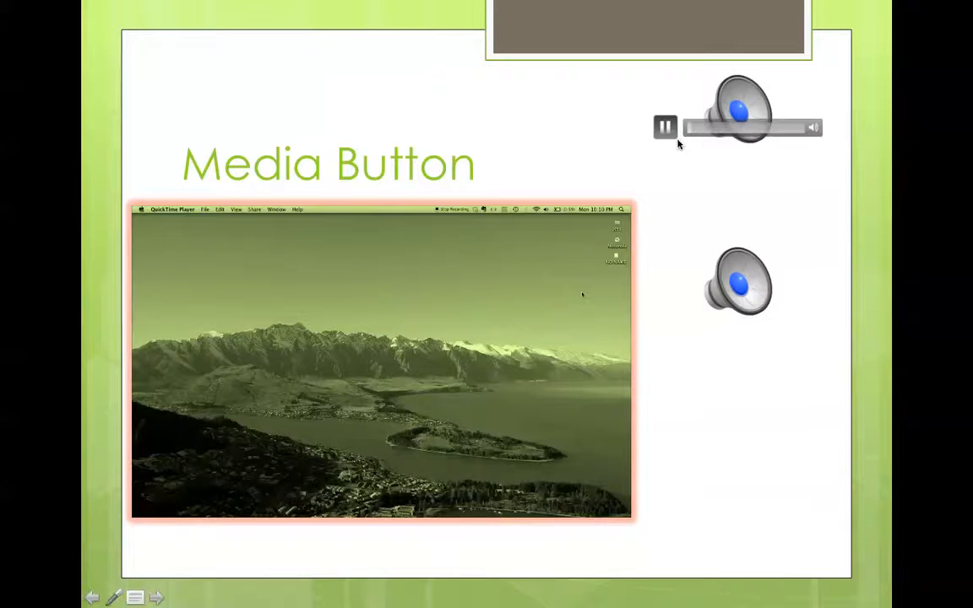
mouse_move(665, 308)
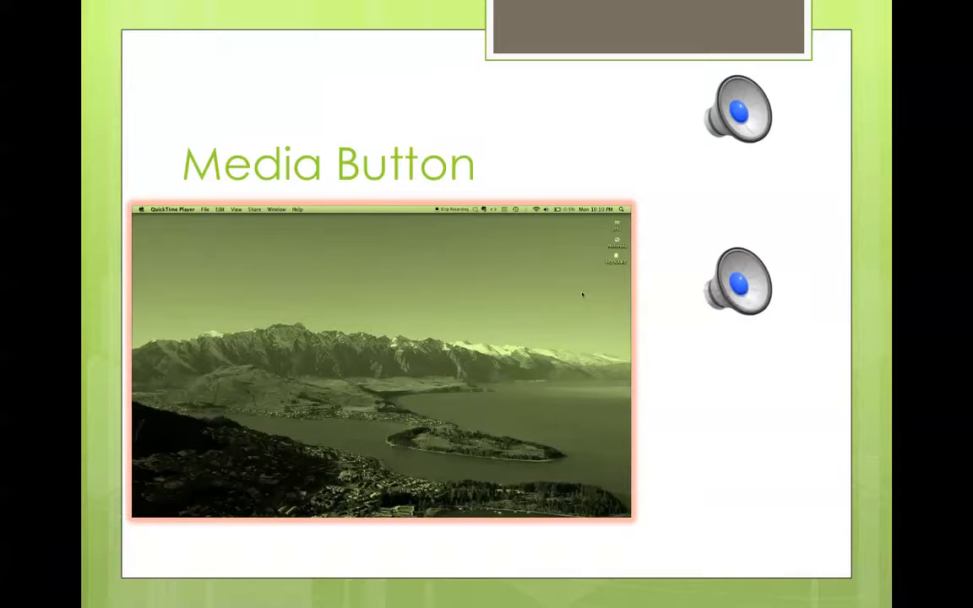
key(Escape)
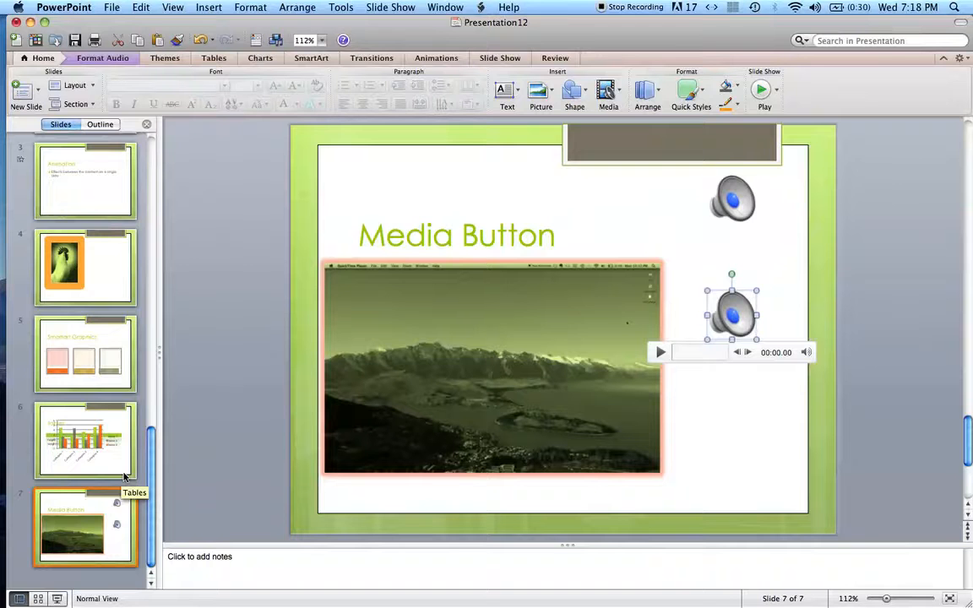
Add a new slide after the Media Button slide with the title "Add Hyperlink" and the bullet "Social Media Website".
right_click(91, 541)
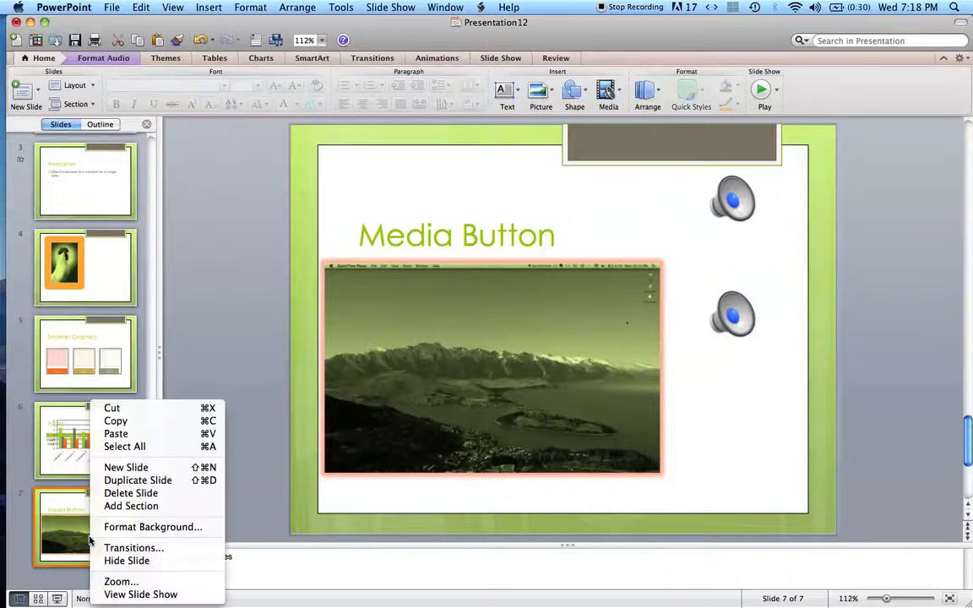
click(118, 469)
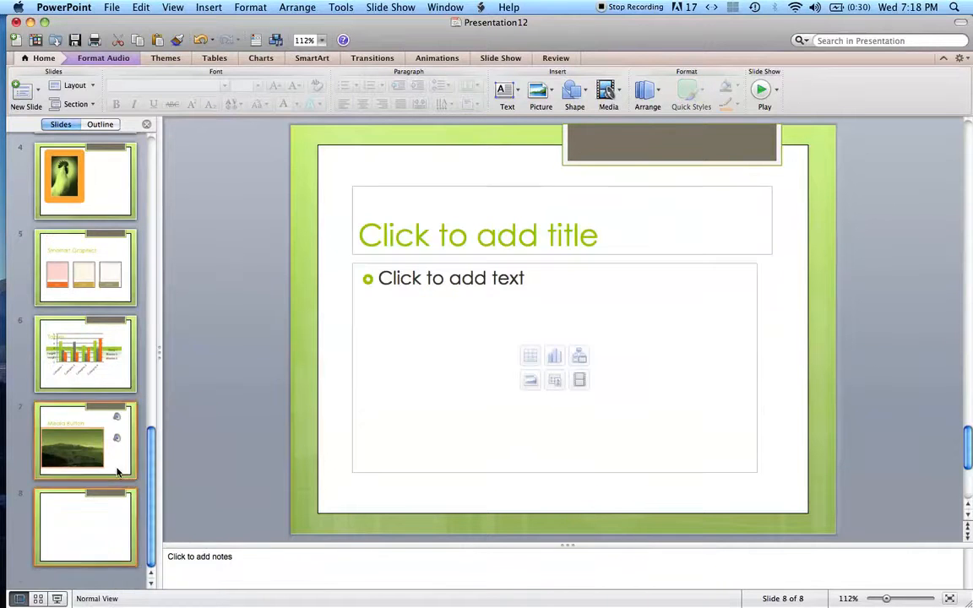
click(570, 241)
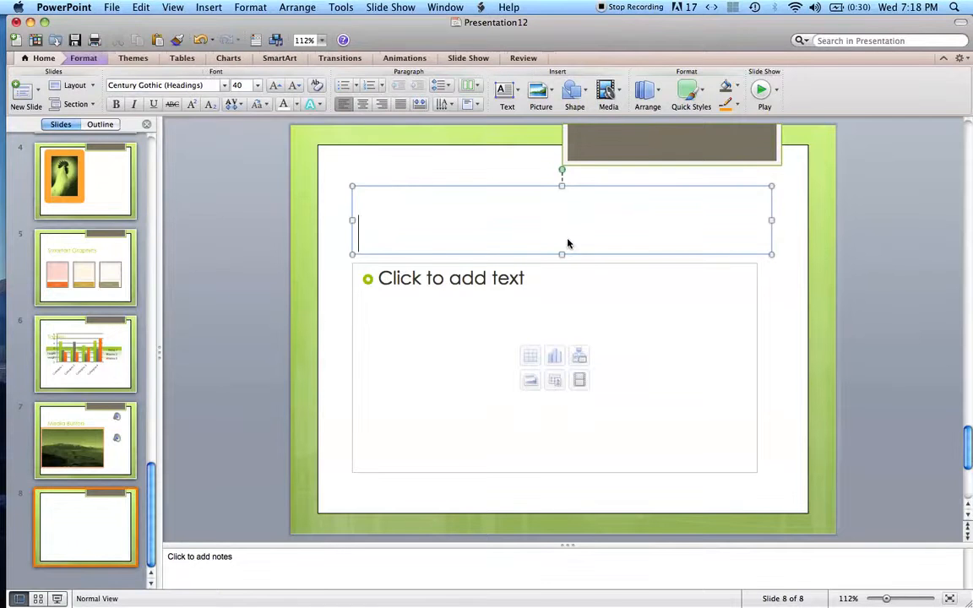
text(Add Hyperlink)
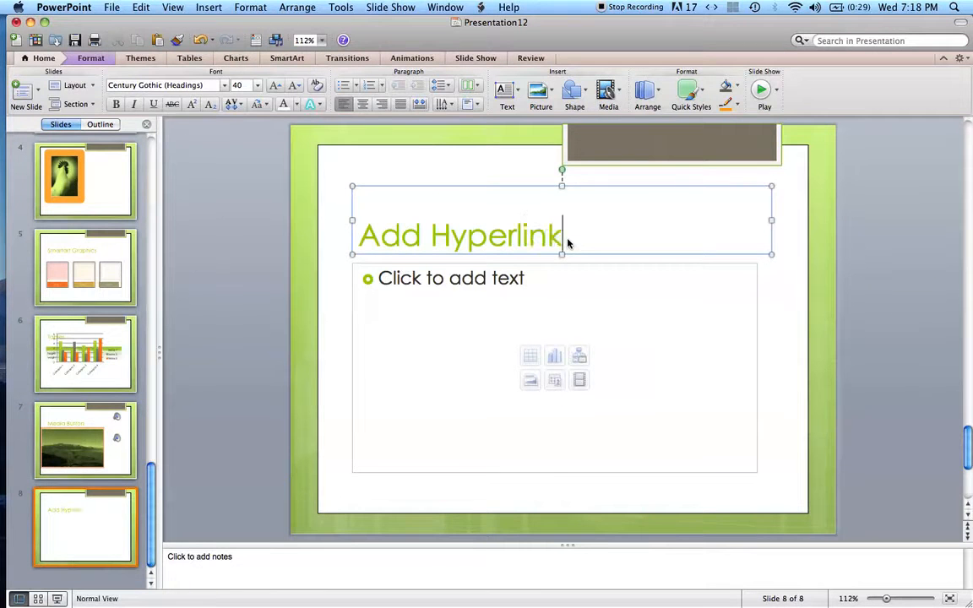
click(531, 281)
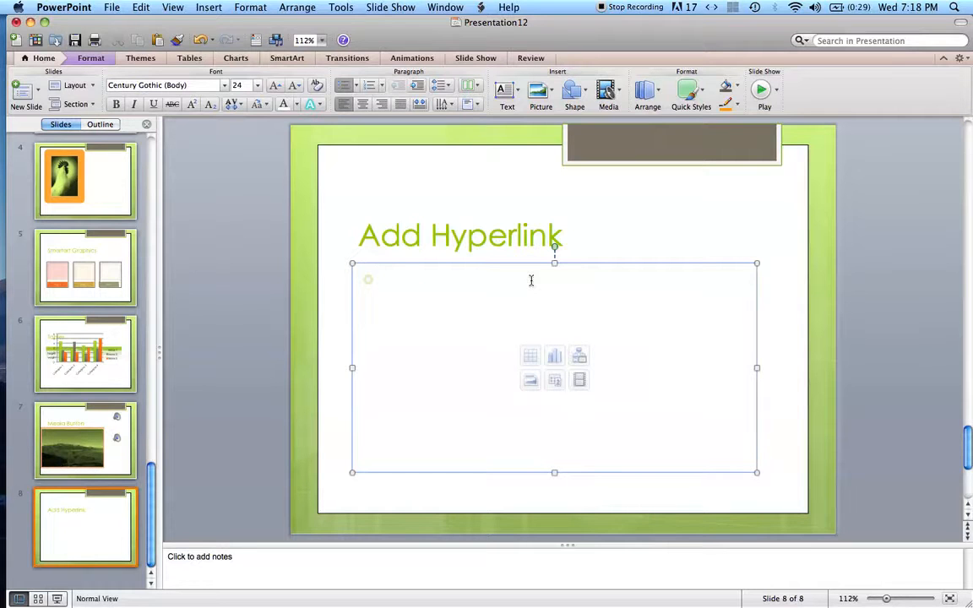
text(Social )
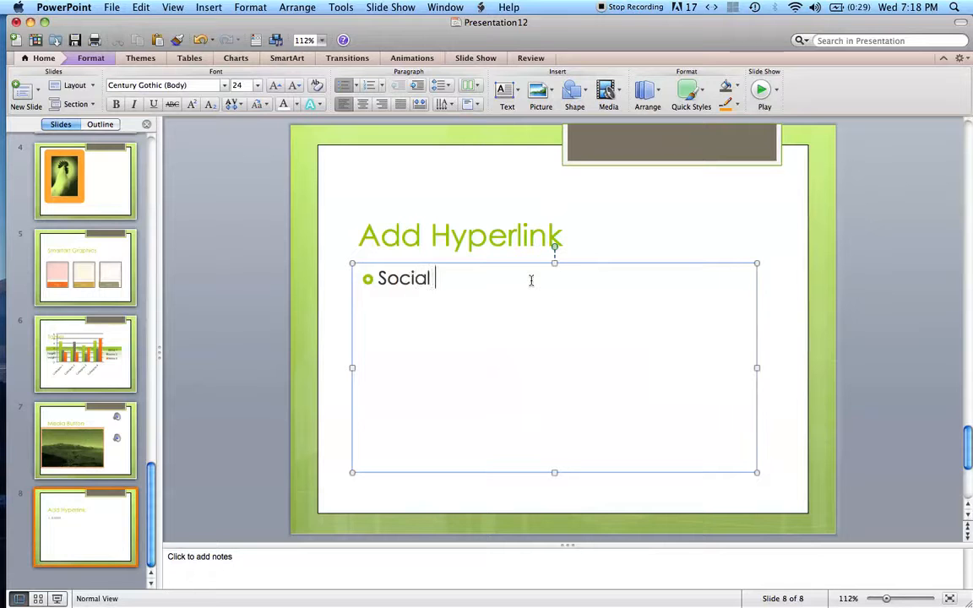
text(Media Website)
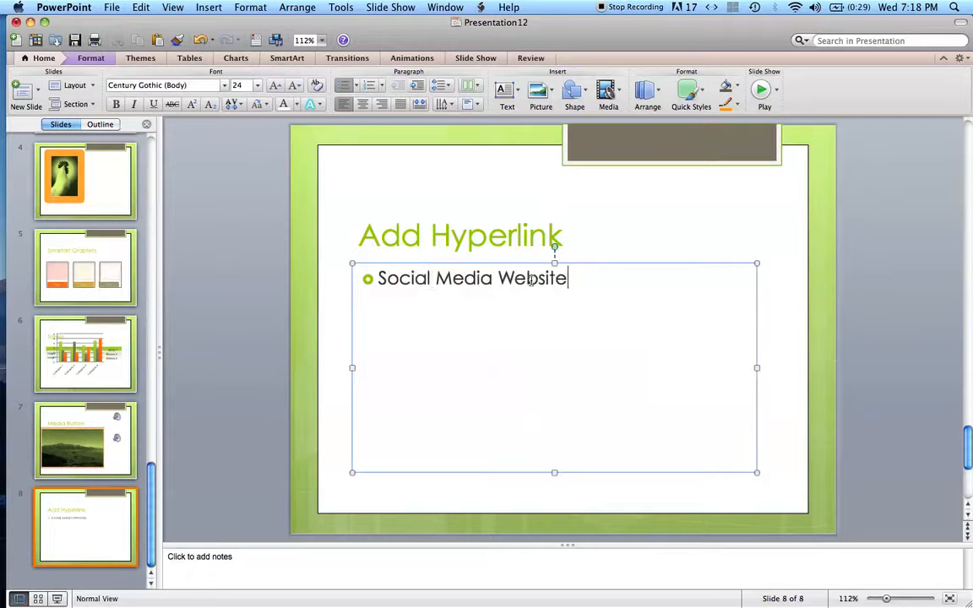
drag(573, 280, 382, 281)
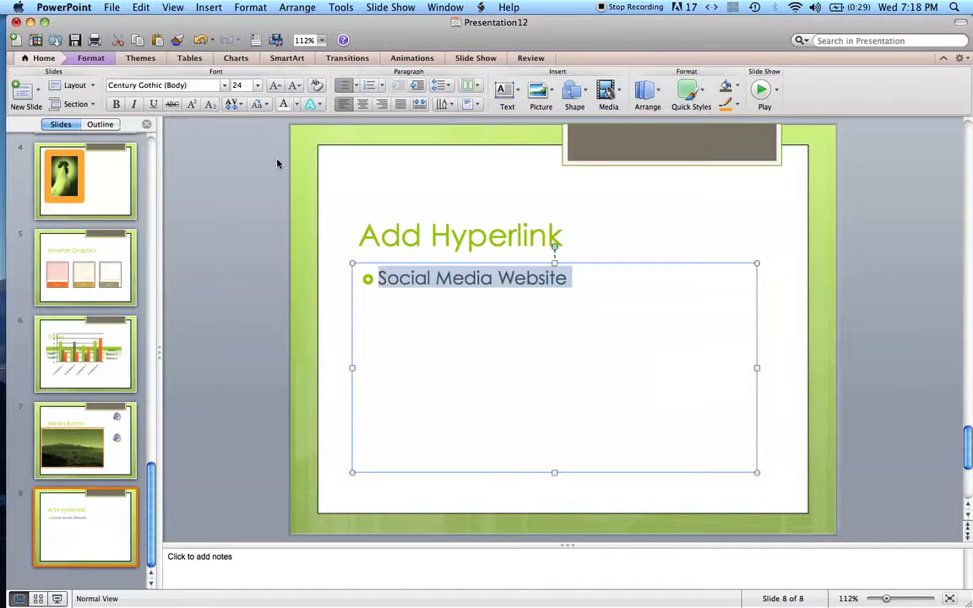
click(209, 8)
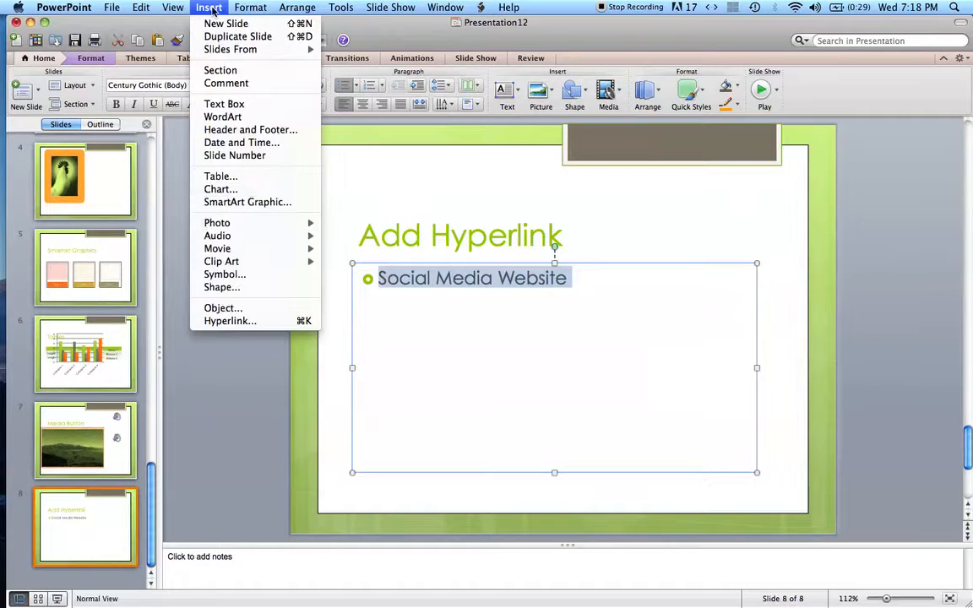
click(213, 320)
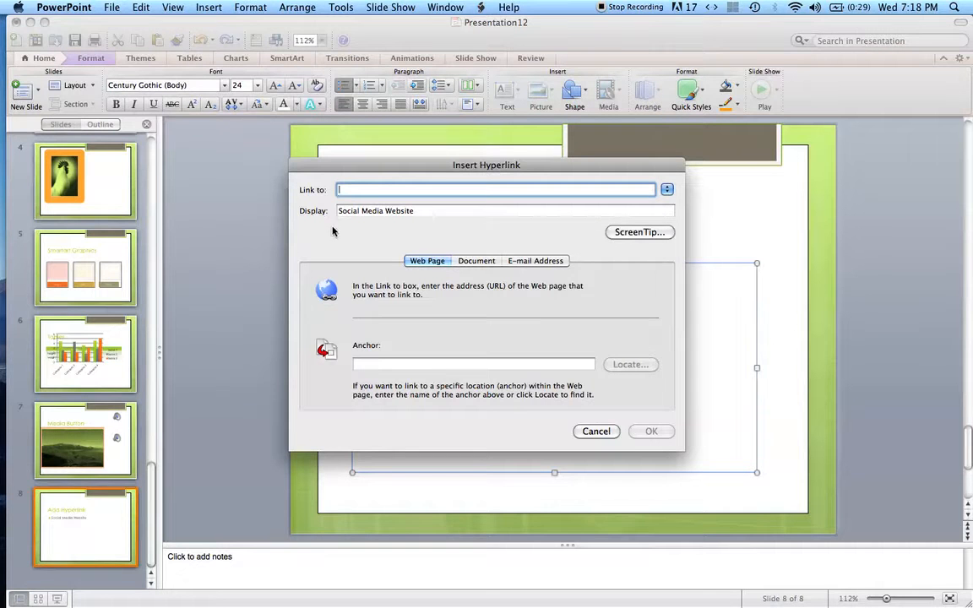
text(http://www.faceb)
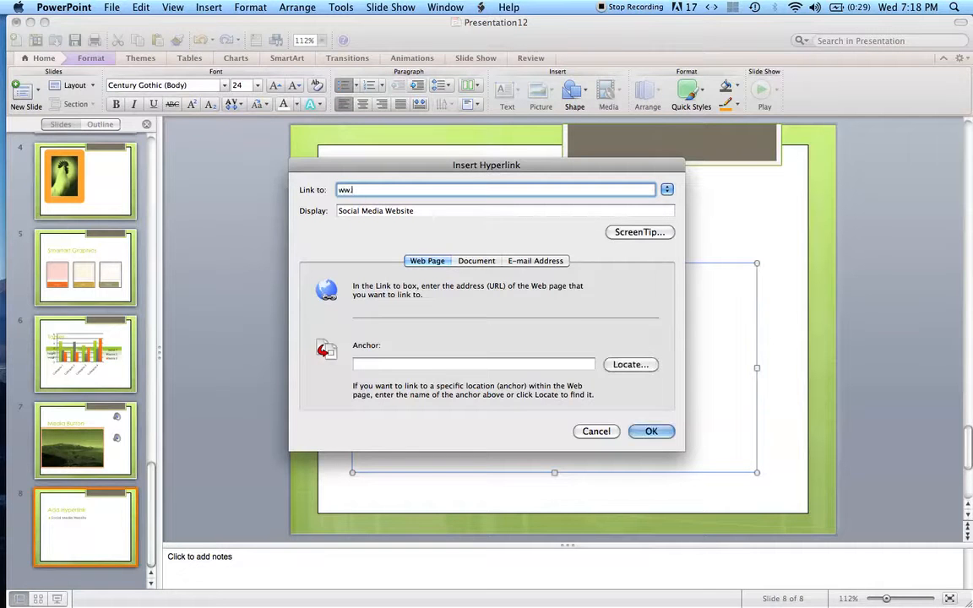
text(ook.com)
click(651, 431)
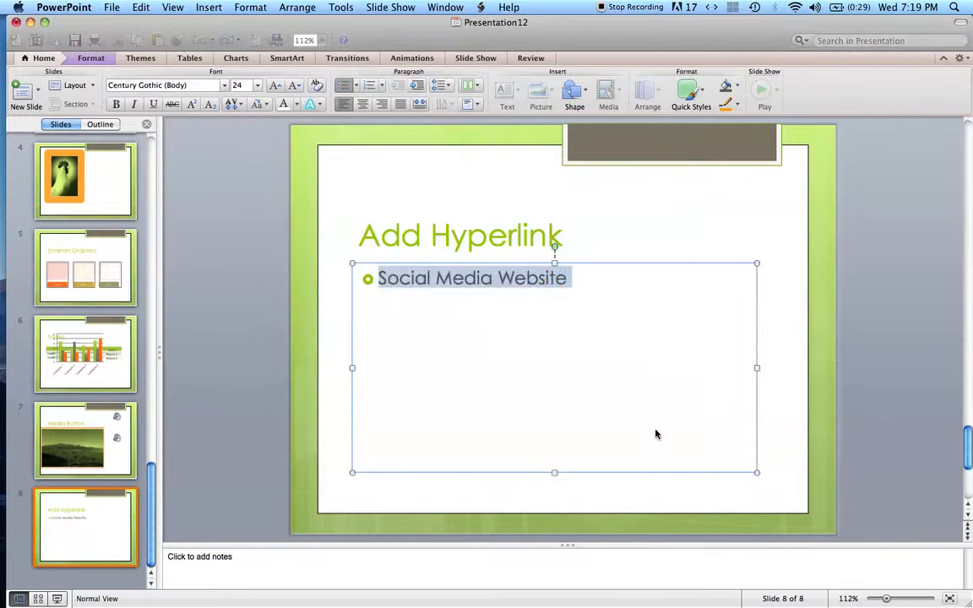
click(414, 207)
click(293, 234)
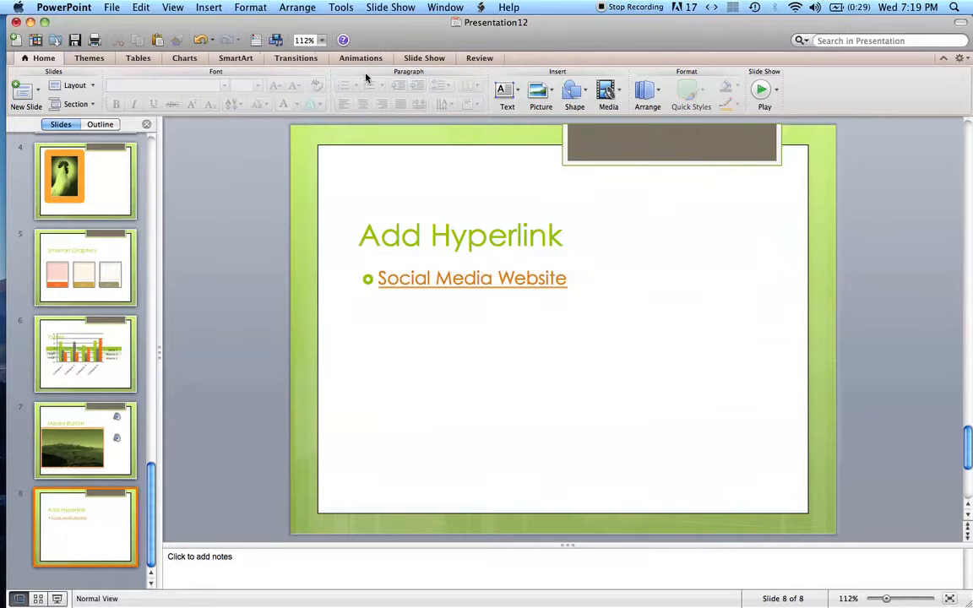
Test the Social Media Website link in a slide show from the current slide and close the web page it opens.
click(385, 10)
click(391, 35)
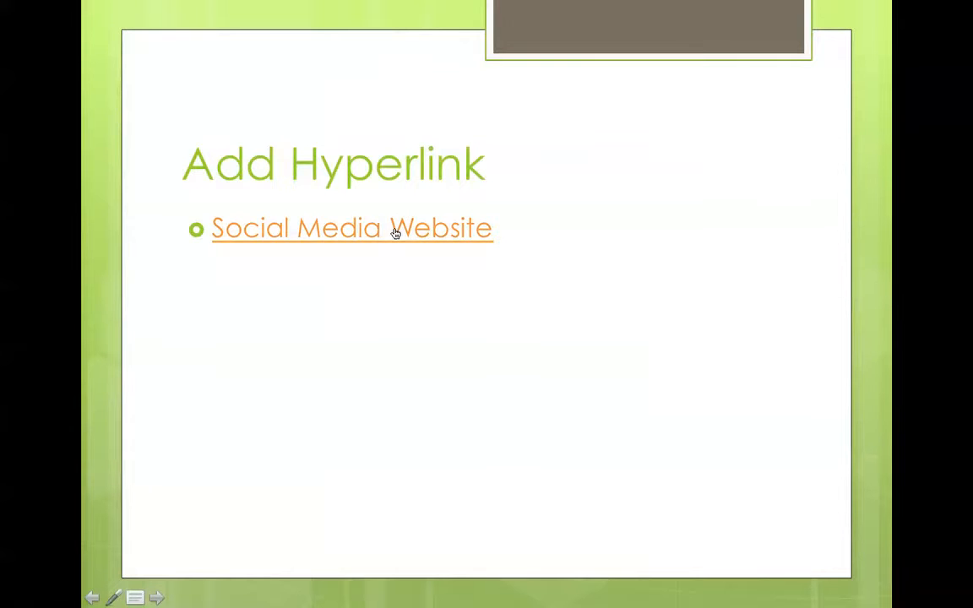
click(395, 233)
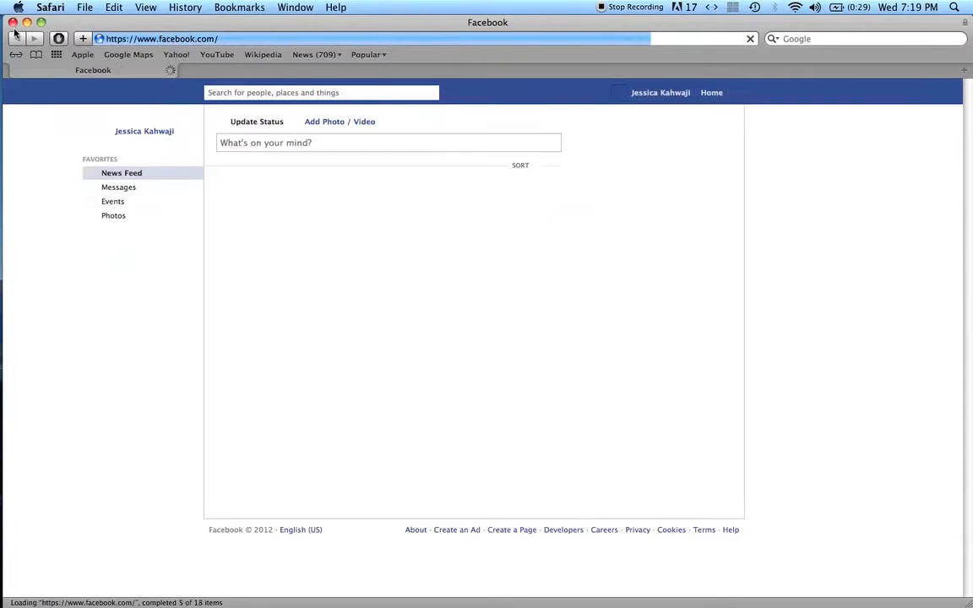
click(13, 24)
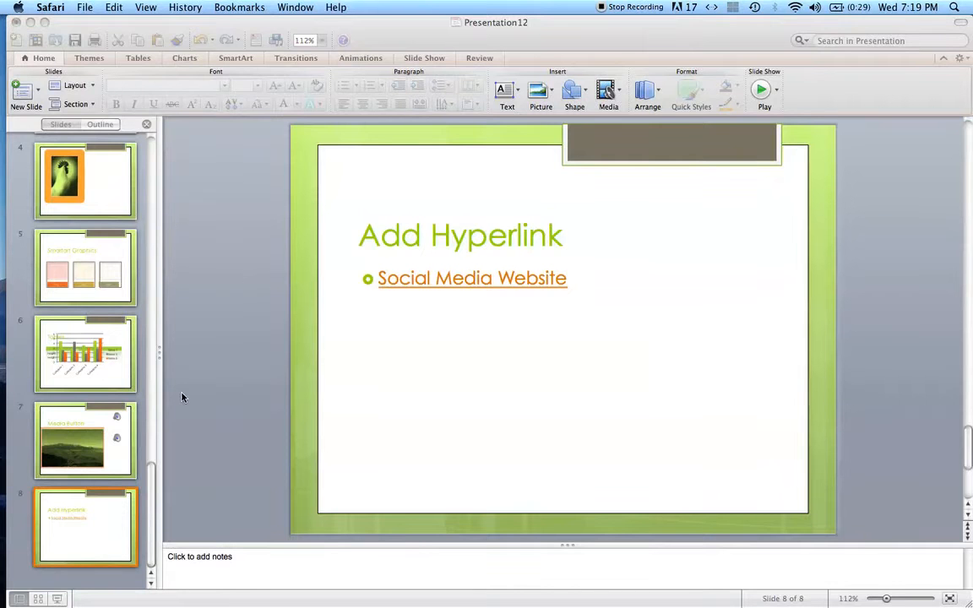
scroll(131, 450, up, 5)
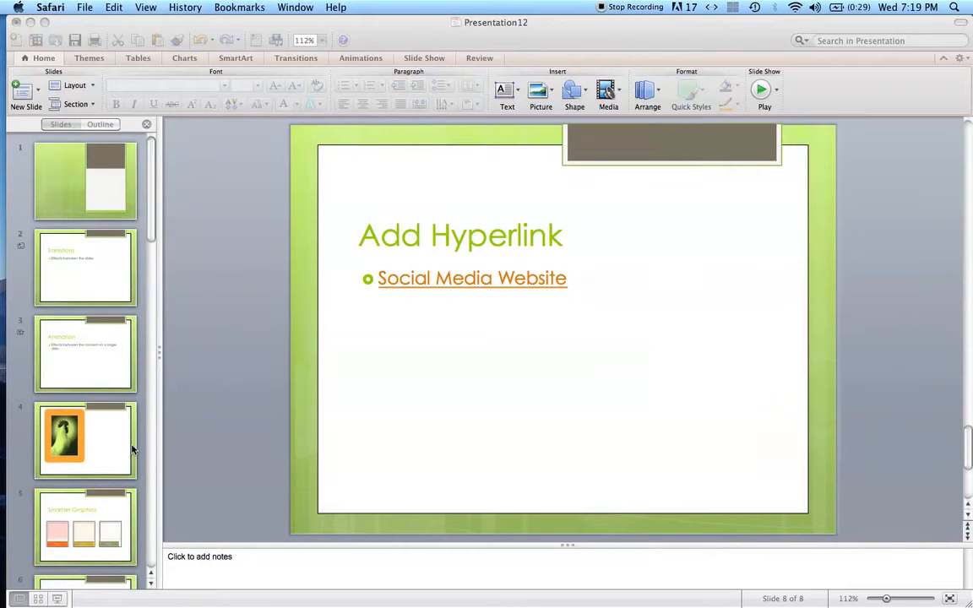